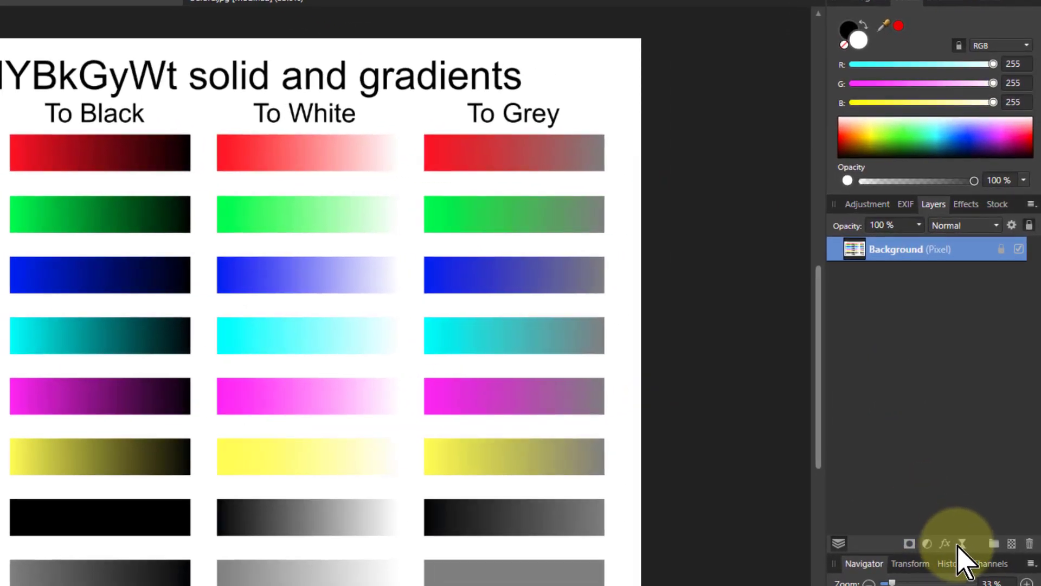
# Add a Live Diffuse Glow filter to the colour chart and move its settings aside
pyautogui.click(963, 544)
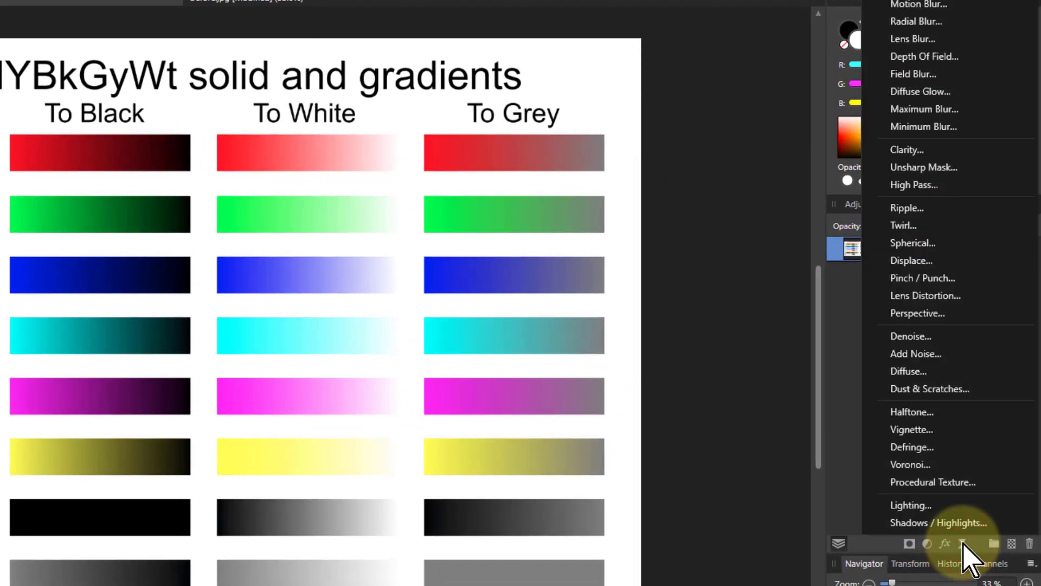
pyautogui.click(914, 92)
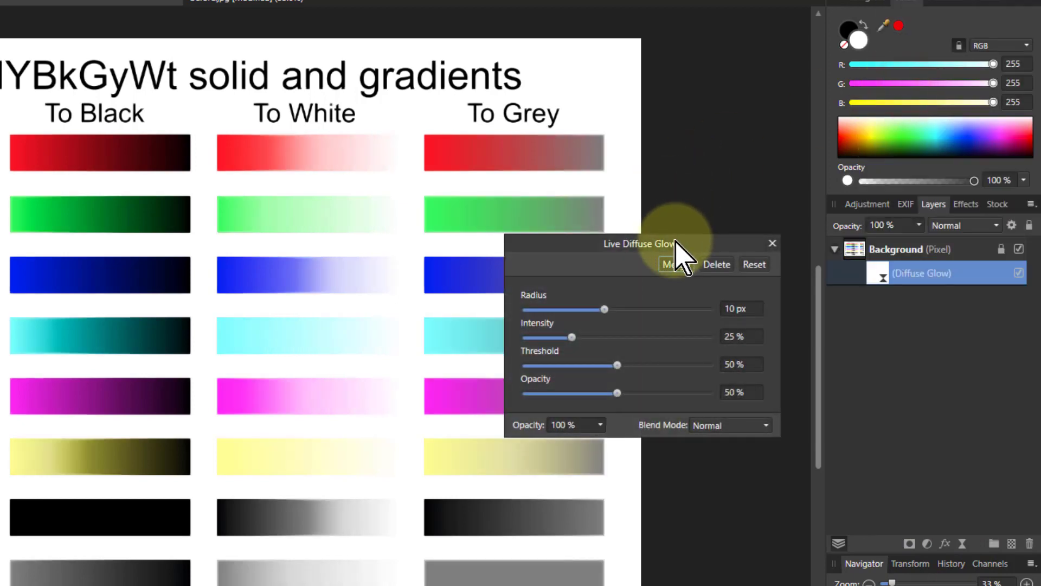
pyautogui.moveTo(675, 243); pyautogui.dragTo(565, 326)
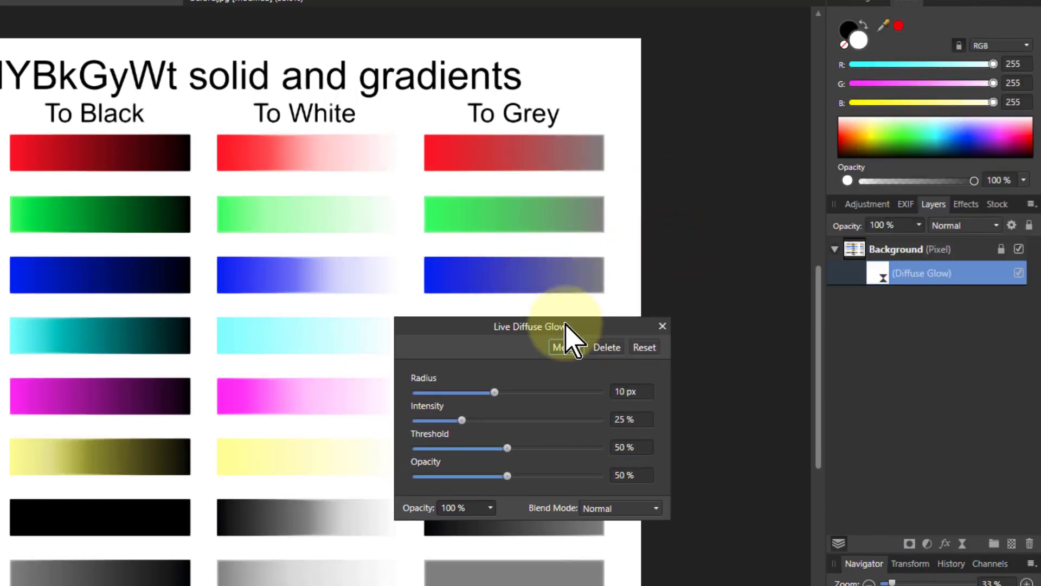
# Toggle the Diffuse Glow layer's visibility repeatedly to compare, ending with it visible
pyautogui.click(1018, 273)
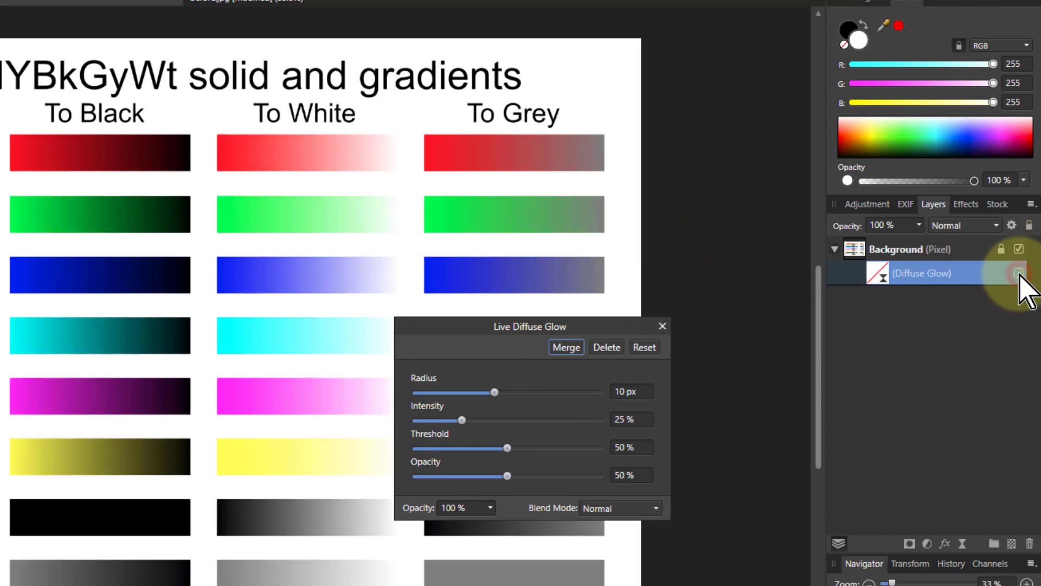
pyautogui.click(1018, 273)
pyautogui.click(1018, 273)
pyautogui.click(1019, 273)
pyautogui.click(1018, 273)
pyautogui.click(1019, 272)
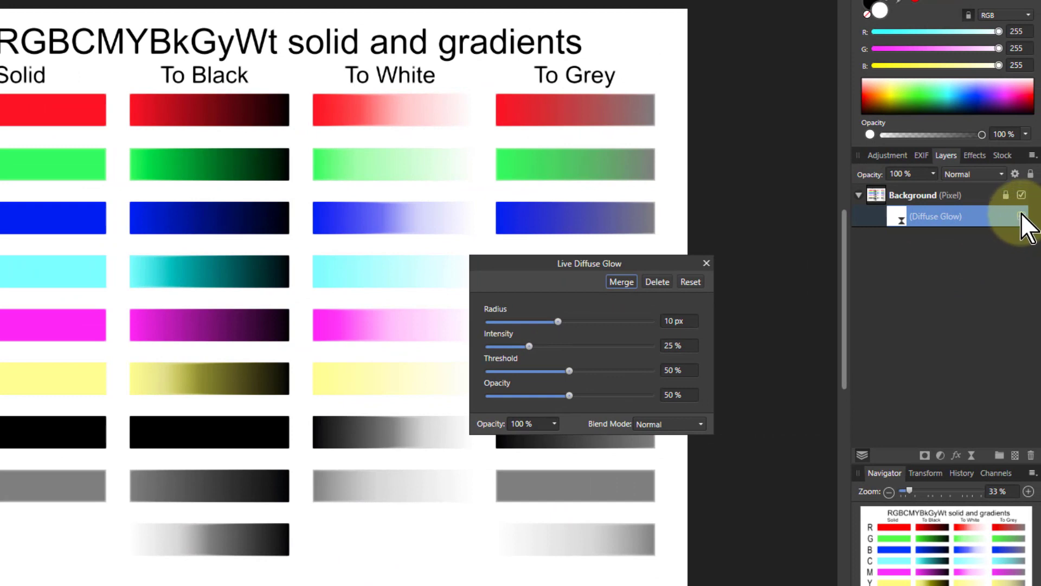
pyautogui.click(1021, 213)
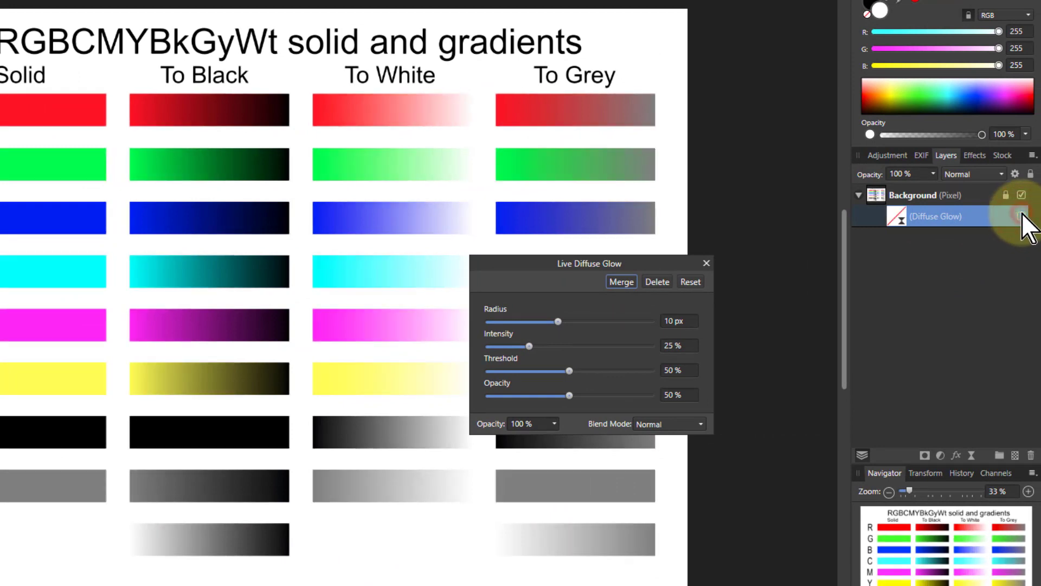
pyautogui.click(1020, 213)
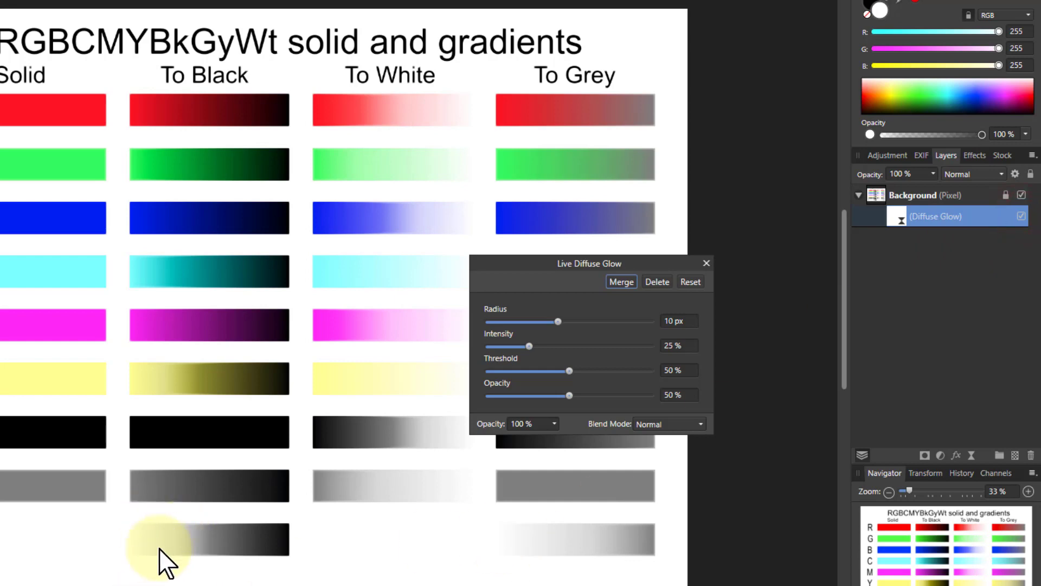
pyautogui.click(1020, 219)
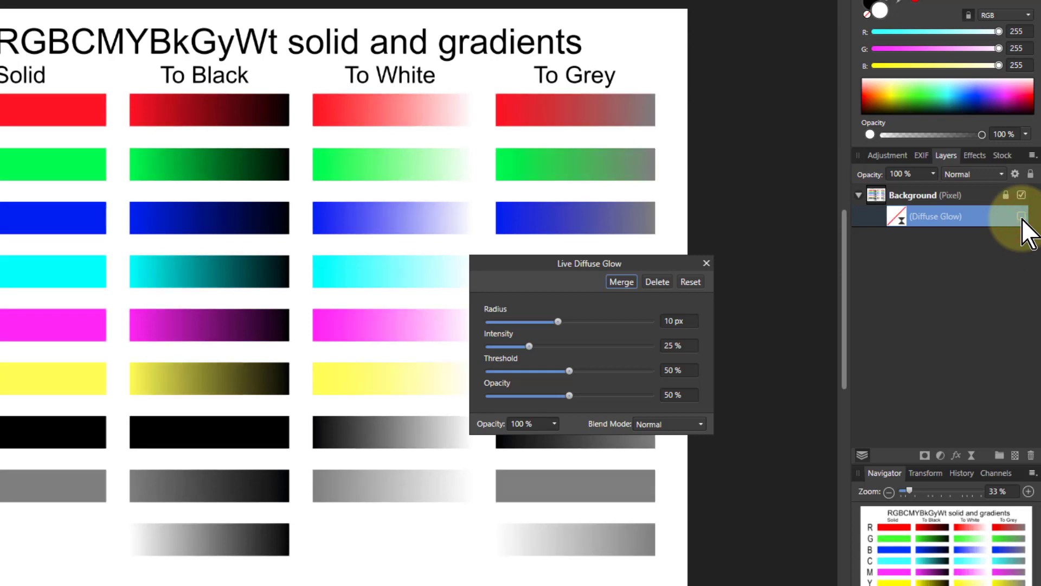
pyautogui.click(1021, 219)
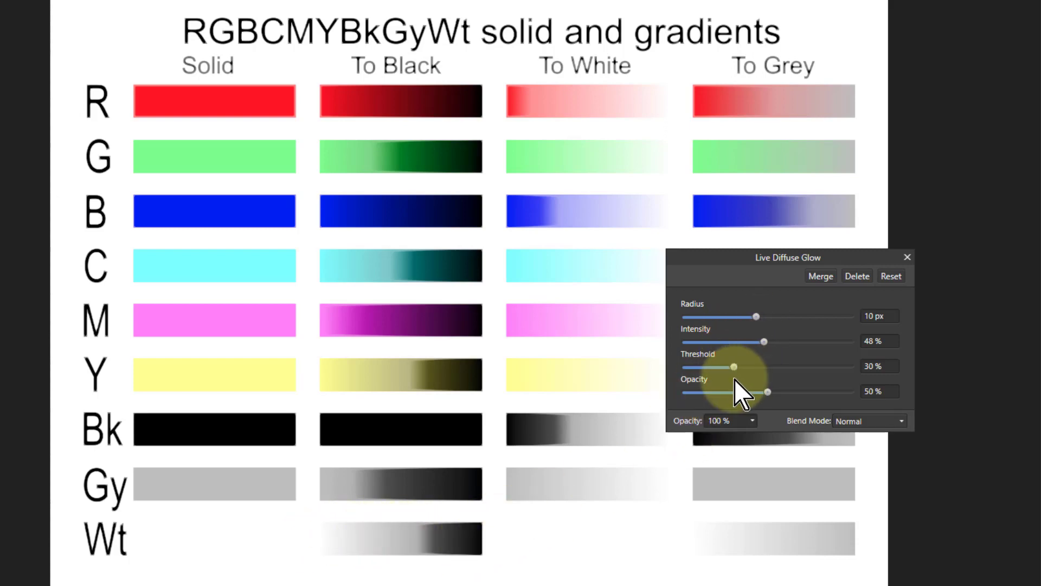
# Reset the Live Diffuse Glow settings to their defaults
pyautogui.click(889, 278)
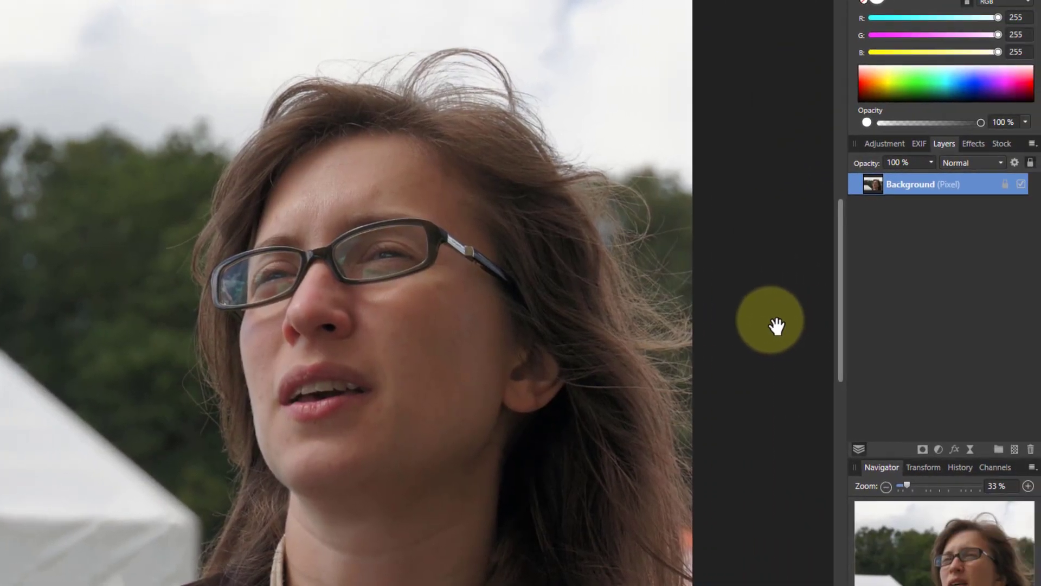
# Add a Live Diffuse Glow filter to the portrait and reduce its radius
pyautogui.click(971, 450)
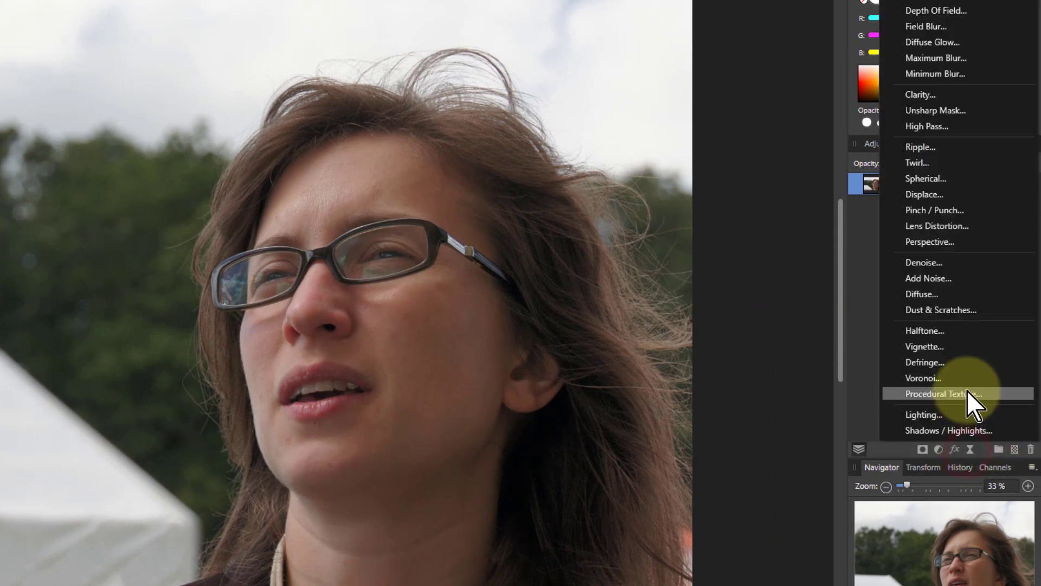
pyautogui.click(936, 42)
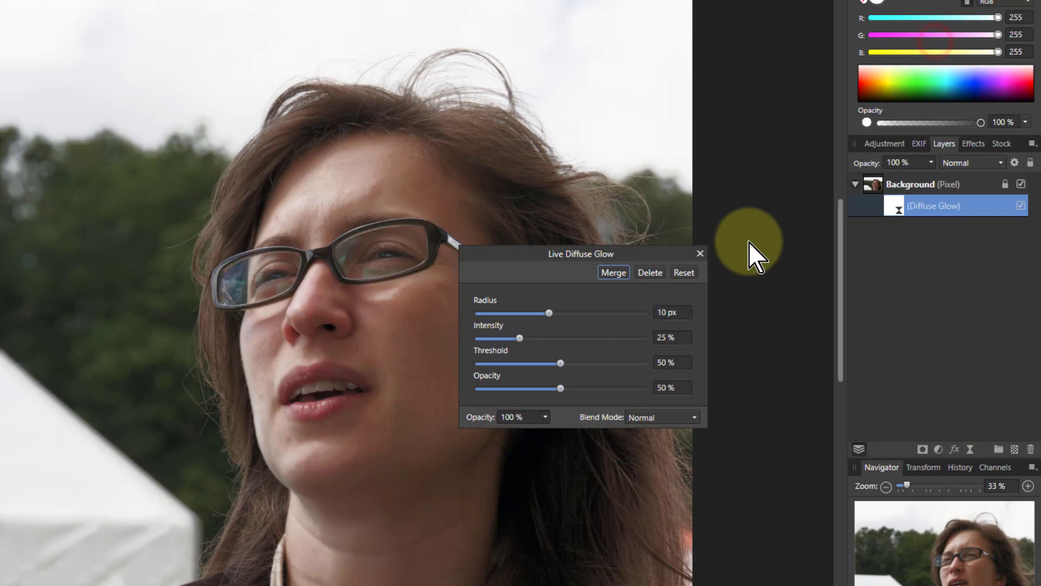
pyautogui.moveTo(518, 253); pyautogui.dragTo(589, 323)
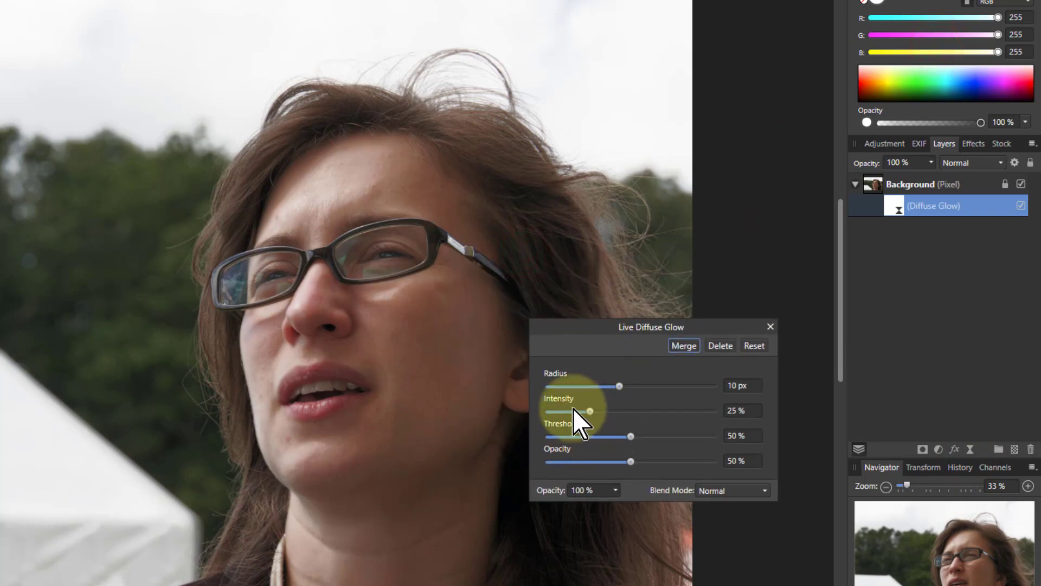
pyautogui.click(622, 385)
pyautogui.moveTo(622, 385)
pyautogui.mouseDown()
pyautogui.moveTo(517, 393)
pyautogui.moveTo(777, 398)
pyautogui.moveTo(636, 405)
pyautogui.moveTo(637, 380)
pyautogui.mouseUp()
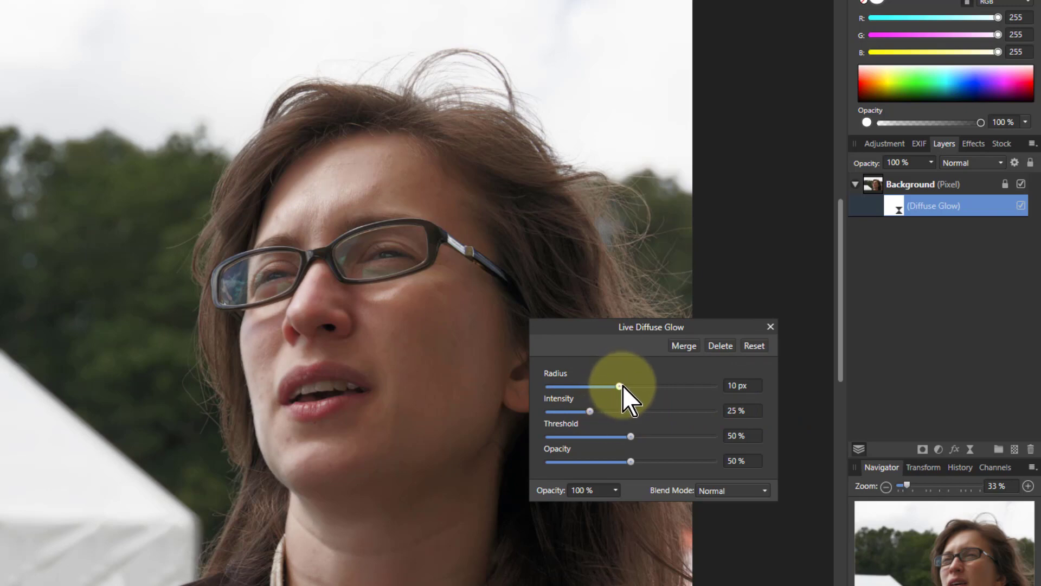
# Toggle the glow on and off to compare, then sweep the radius to 9 px
pyautogui.click(1021, 206)
pyautogui.click(1021, 206)
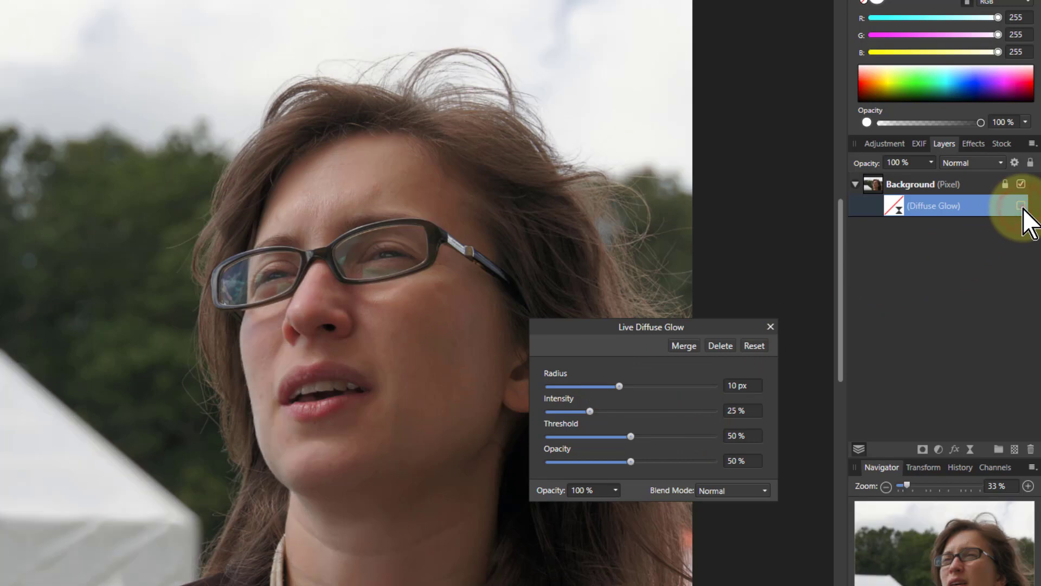
pyautogui.click(1021, 206)
pyautogui.click(1021, 206)
pyautogui.click(1021, 206)
pyautogui.click(1021, 206)
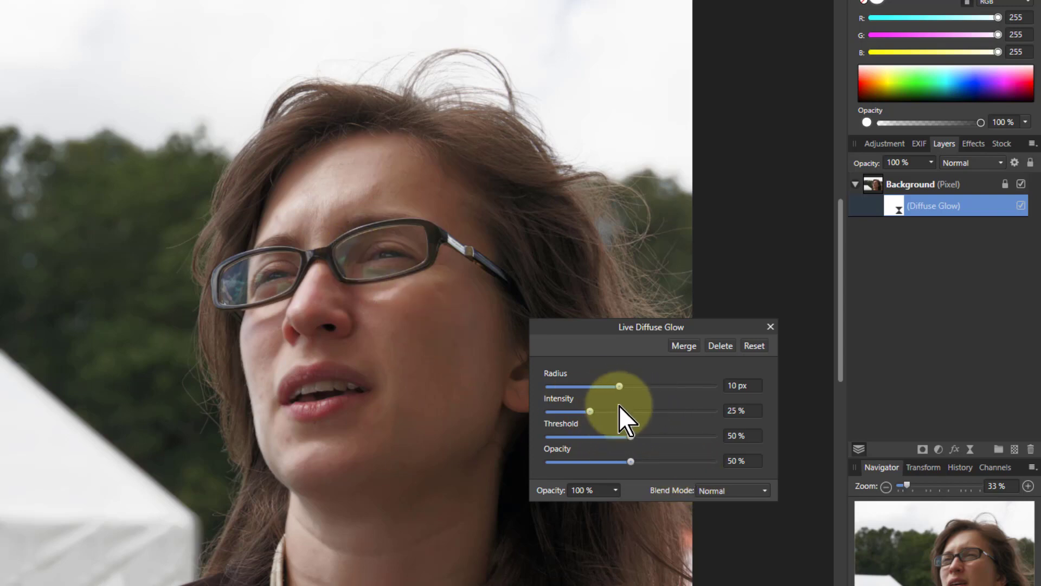
pyautogui.moveTo(623, 388); pyautogui.dragTo(615, 412)
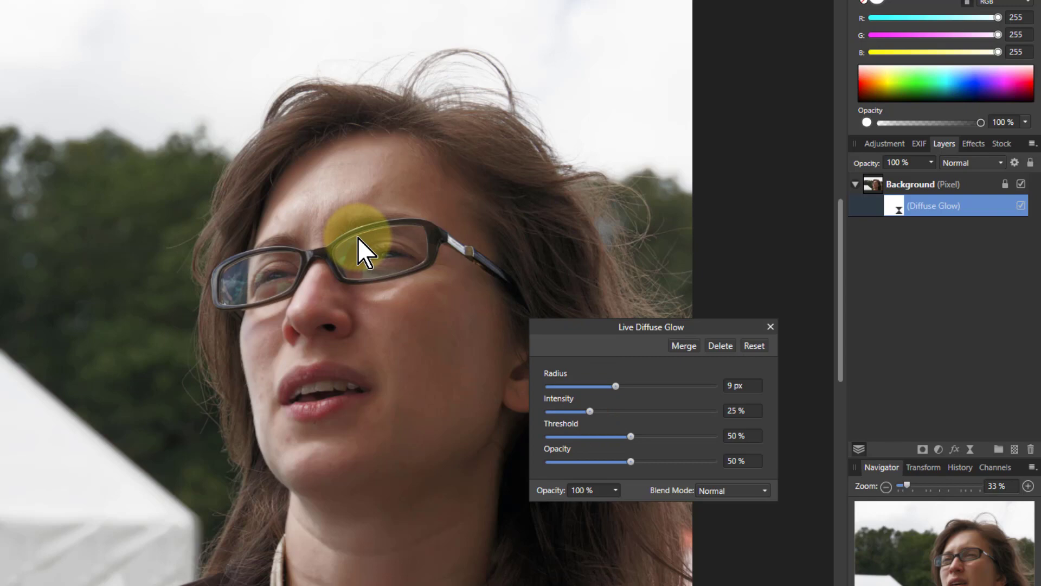
# Zoom in and pan across the forehead skin to inspect the glow
pyautogui.scroll(8, 370, 185)
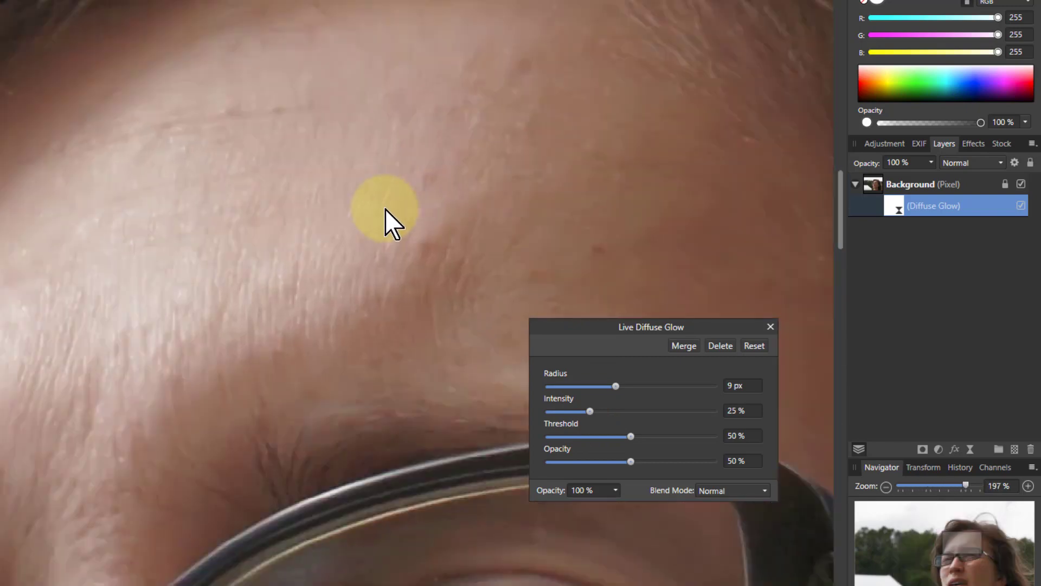
pyautogui.scroll(3, 385, 209)
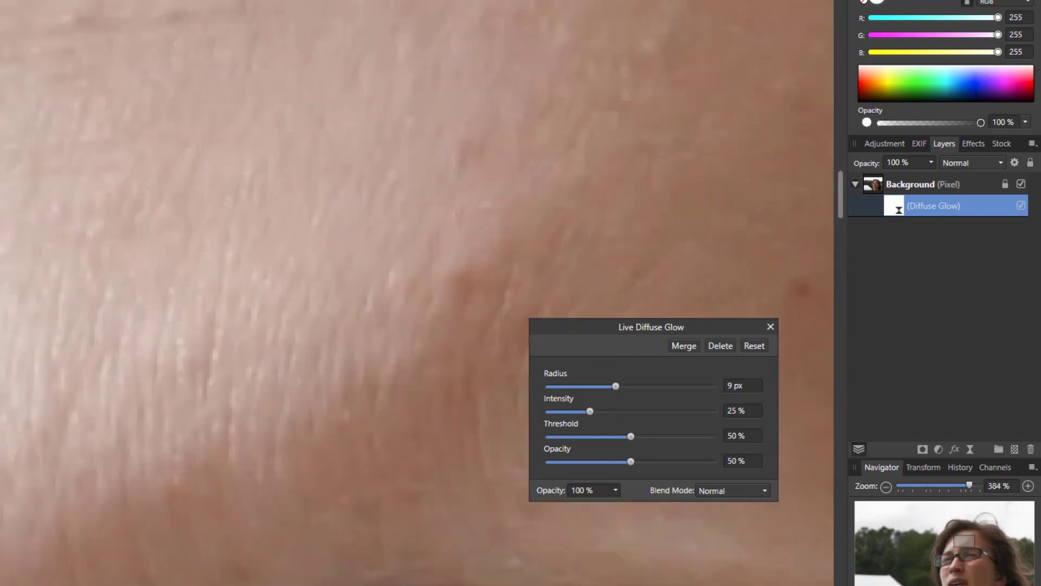
pyautogui.moveTo(300, 200); pyautogui.dragTo(365, 220)
pyautogui.moveTo(365, 221); pyautogui.dragTo(140, 182)
pyautogui.scroll(5, 293, 165)
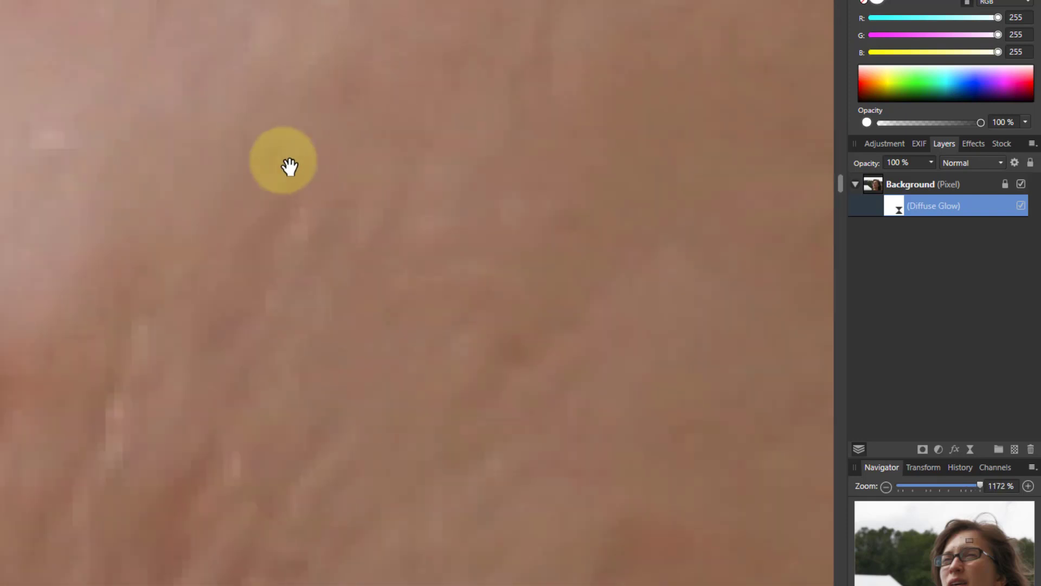
pyautogui.scroll(1, 74, 226)
pyautogui.moveTo(116, 283); pyautogui.dragTo(260, 271)
# Reopen the Diffuse Glow settings and fine-tune the radius to 0.7 px
pyautogui.click(903, 196)
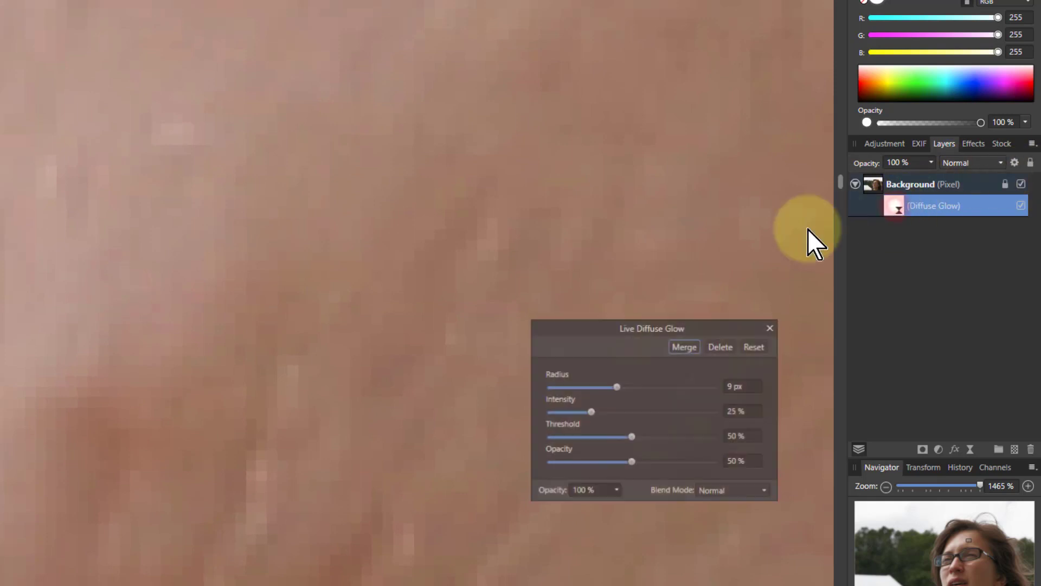
pyautogui.click(590, 412)
pyautogui.moveTo(609, 389); pyautogui.dragTo(3, 157)
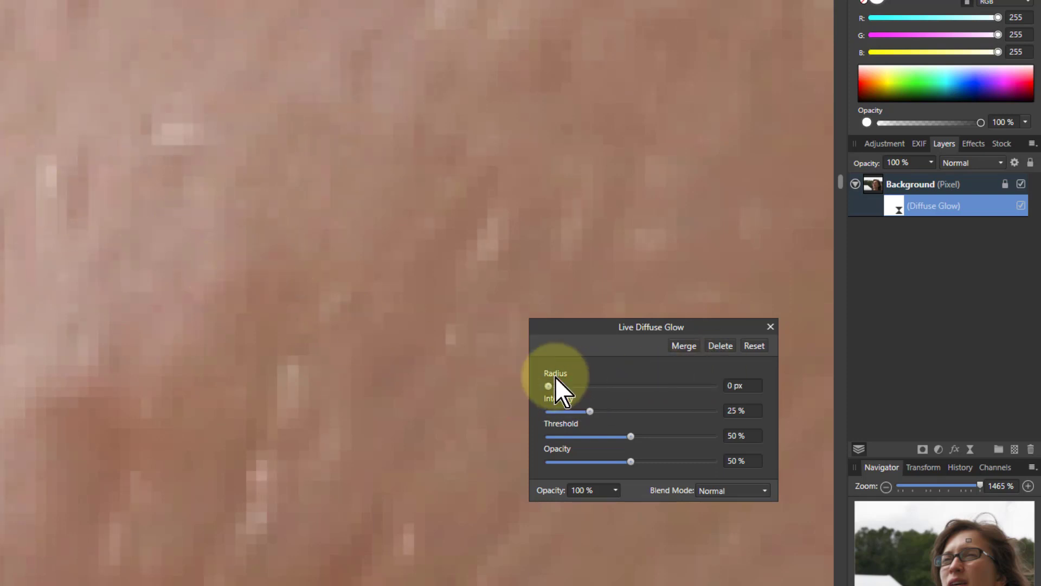
pyautogui.moveTo(548, 389); pyautogui.dragTo(582, 381)
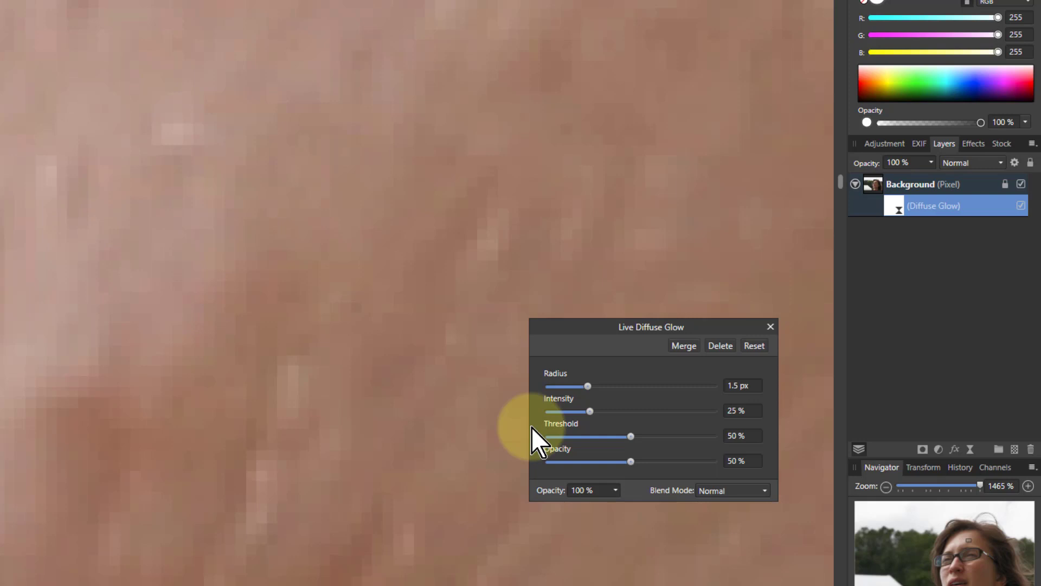
pyautogui.moveTo(587, 387); pyautogui.dragTo(626, 435)
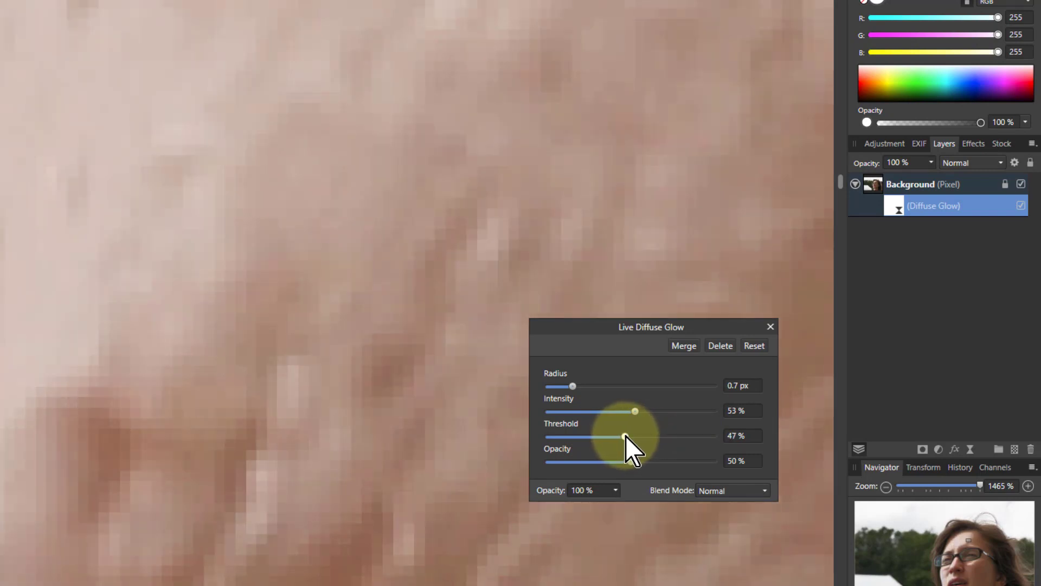
# Fit the whole portrait, trial threshold 7% and radius 0 px, then reset defaults
pyautogui.click(752, 346)
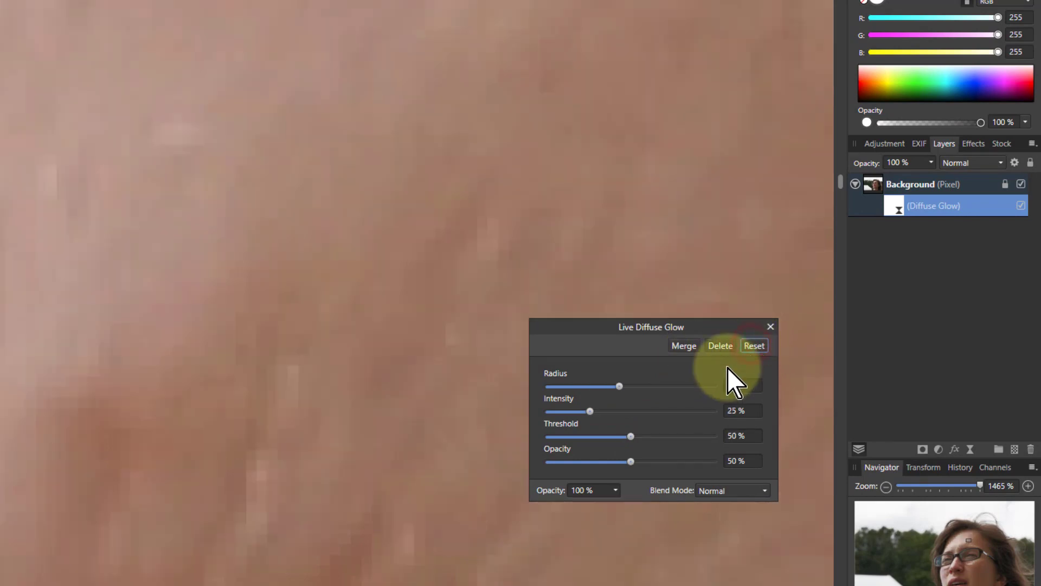
pyautogui.hotkey('ctrl', '0')
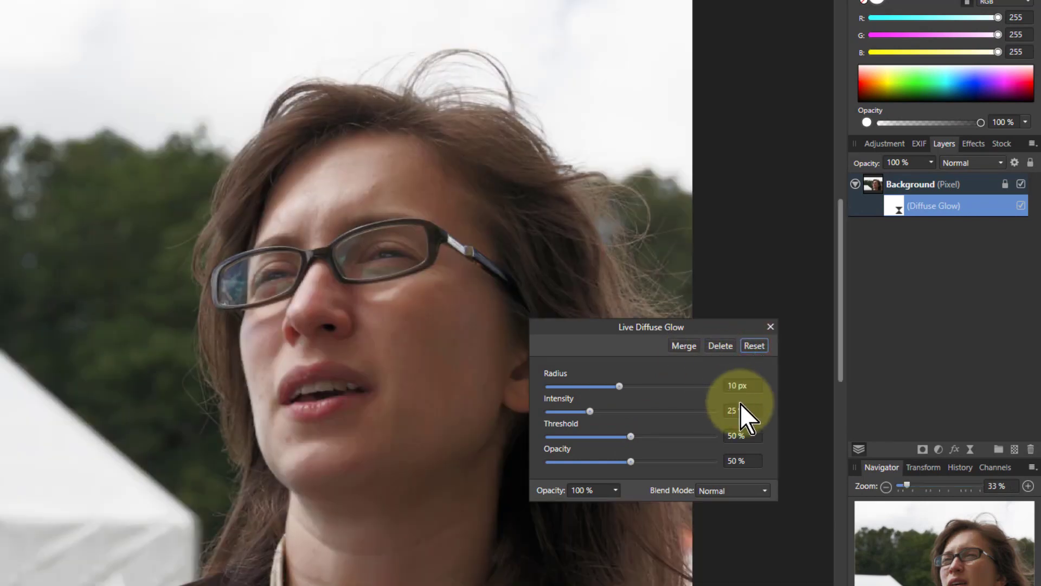
pyautogui.moveTo(631, 437); pyautogui.dragTo(752, 412)
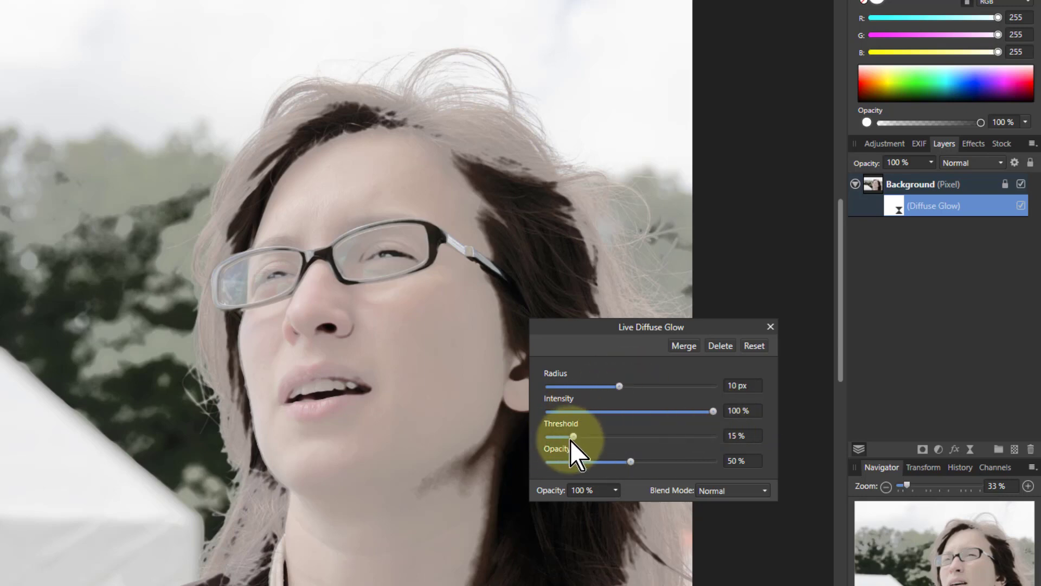
pyautogui.moveTo(572, 438)
pyautogui.mouseDown()
pyautogui.moveTo(557, 437)
pyautogui.moveTo(600, 437)
pyautogui.moveTo(577, 437)
pyautogui.mouseUp()
pyautogui.moveTo(619, 386); pyautogui.dragTo(601, 399)
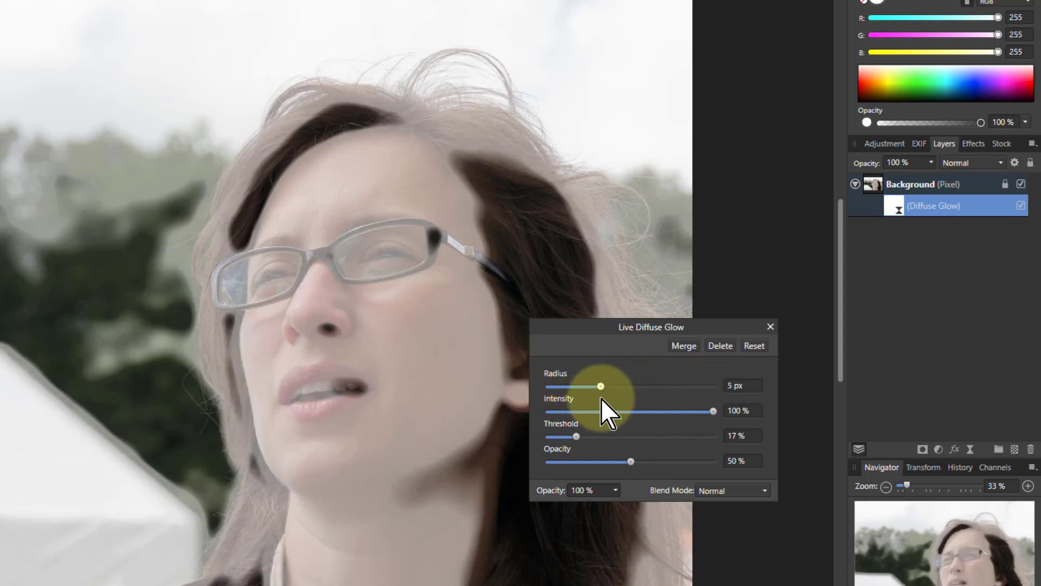
pyautogui.click(753, 346)
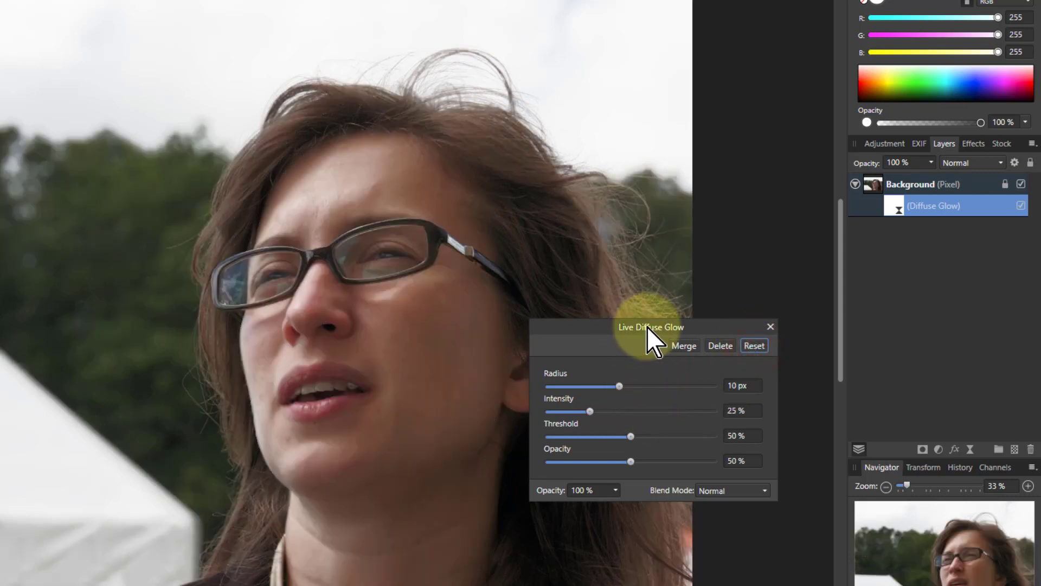
# Experiment with radius and intensity, and try threshold at 100% then 75%
pyautogui.moveTo(618, 386); pyautogui.dragTo(515, 394)
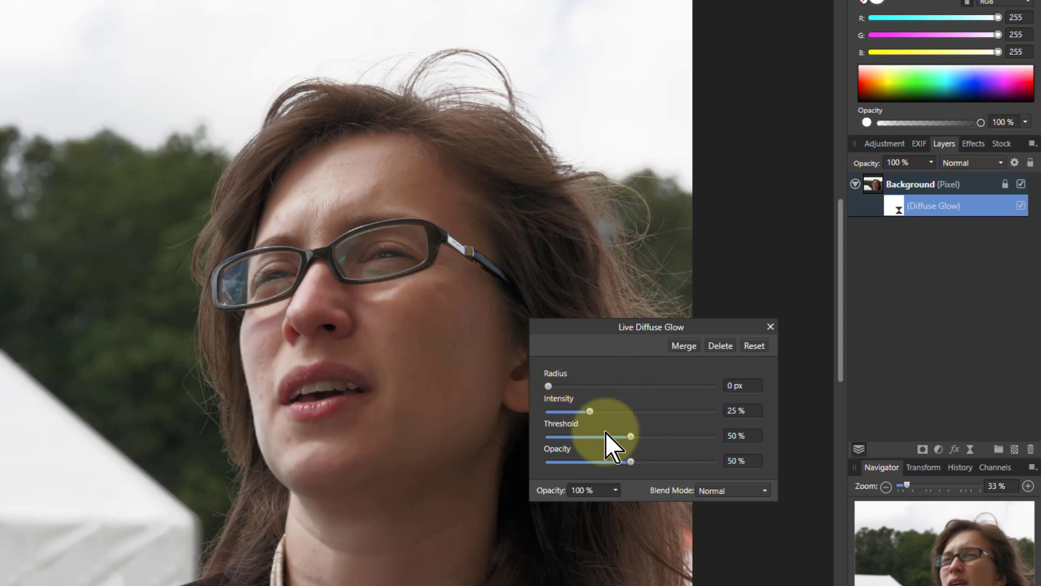
pyautogui.moveTo(591, 414); pyautogui.dragTo(738, 416)
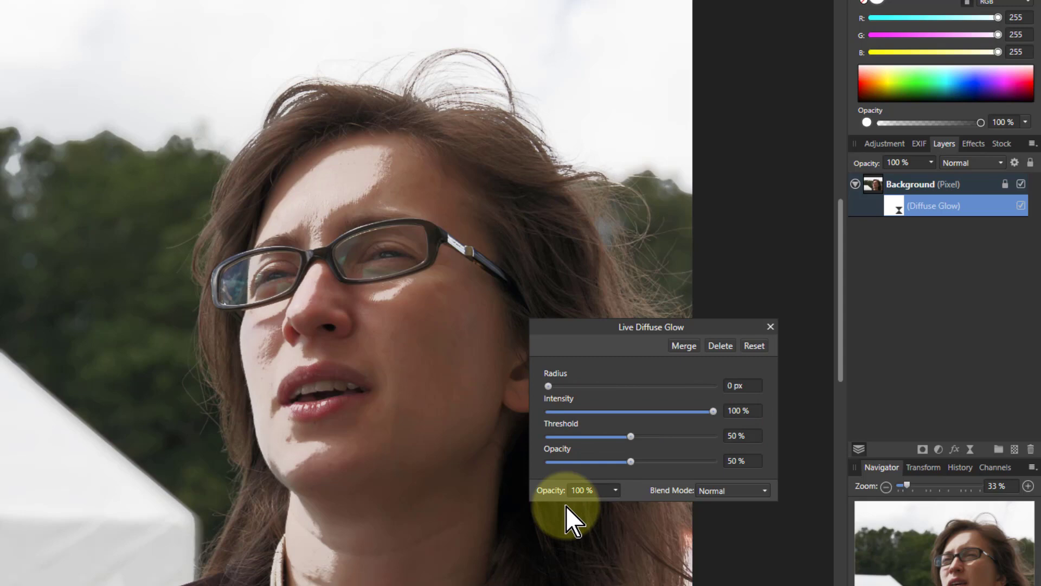
pyautogui.moveTo(630, 440); pyautogui.dragTo(723, 447)
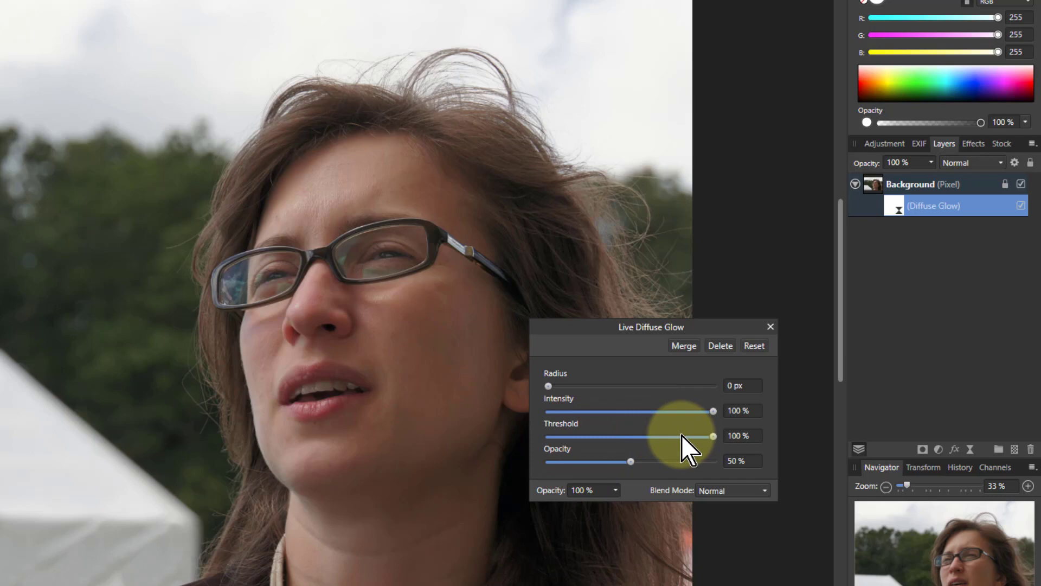
pyautogui.click(712, 437)
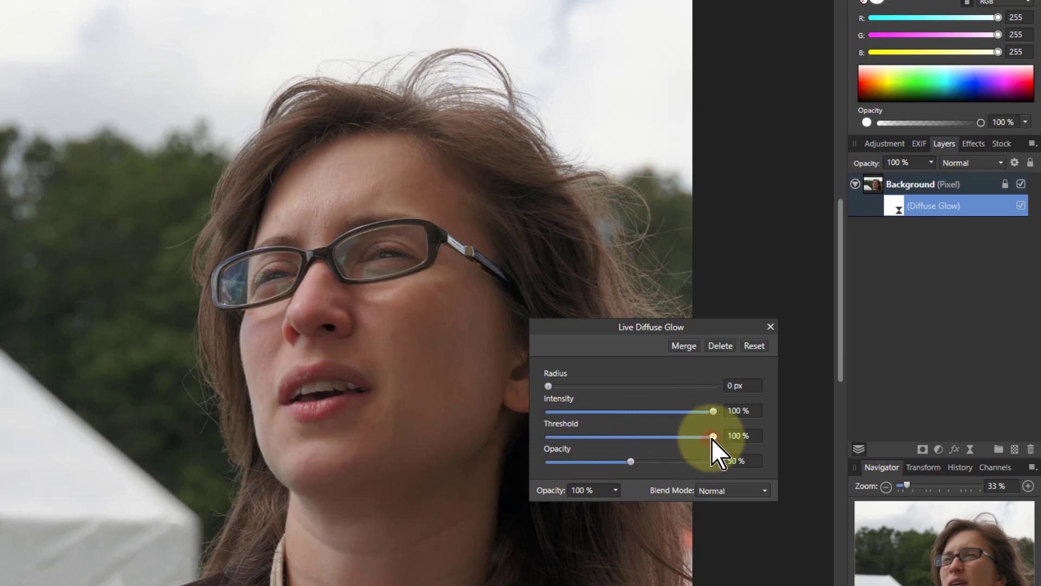
pyautogui.moveTo(711, 439); pyautogui.dragTo(642, 455)
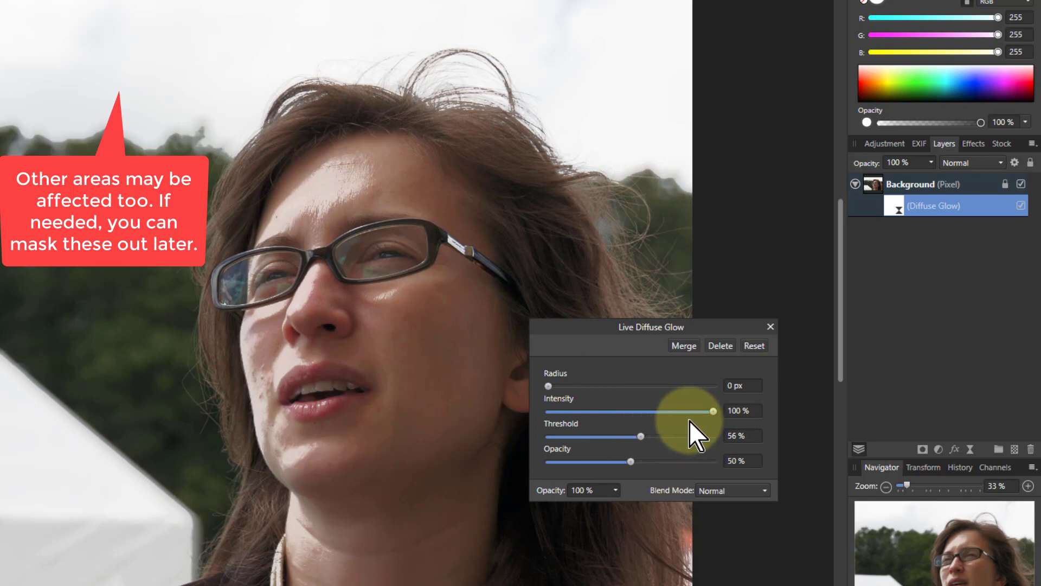
# Settle the glow at 21.4 px radius, 34% intensity and 58% threshold
pyautogui.moveTo(712, 412); pyautogui.dragTo(614, 434)
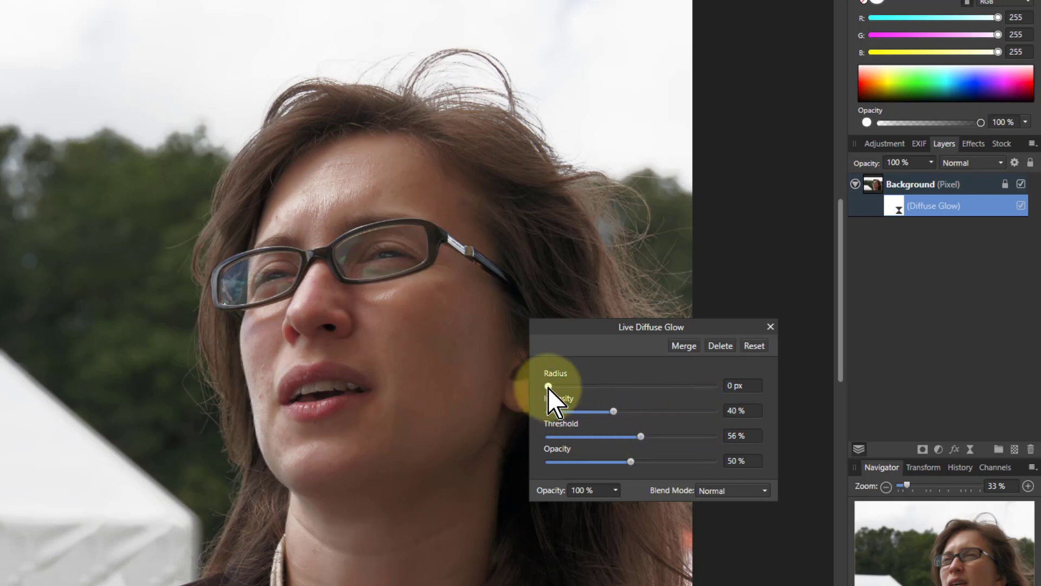
pyautogui.moveTo(548, 389); pyautogui.dragTo(668, 386)
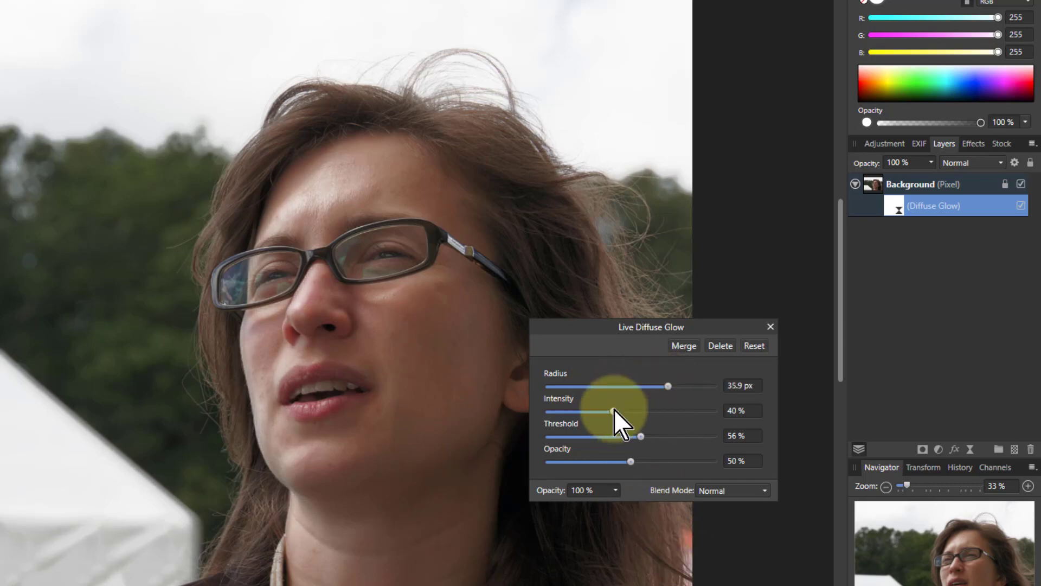
pyautogui.moveTo(614, 411); pyautogui.dragTo(605, 413)
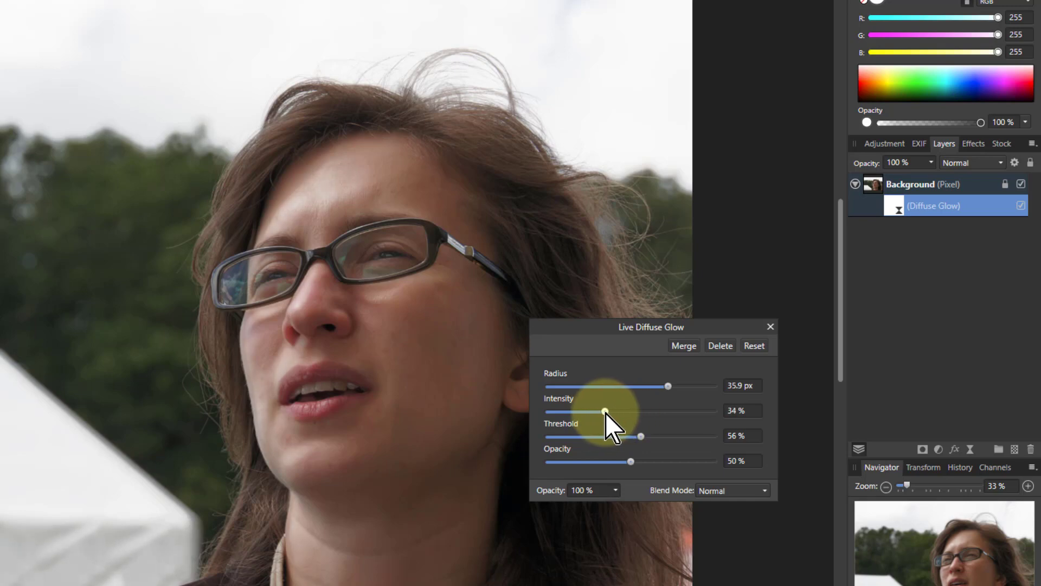
pyautogui.moveTo(668, 386); pyautogui.dragTo(645, 392)
pyautogui.moveTo(642, 440); pyautogui.dragTo(645, 437)
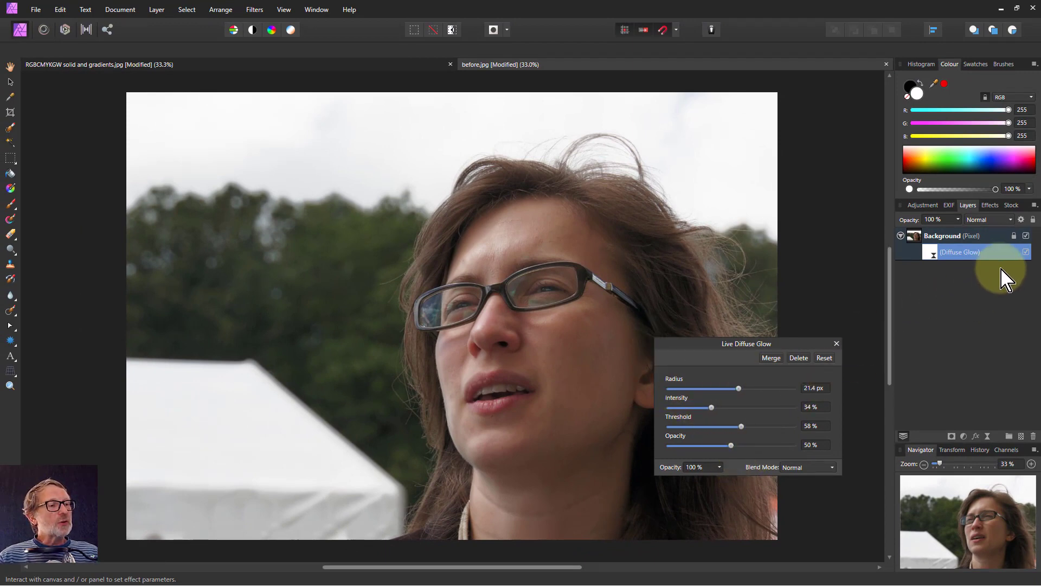
pyautogui.click(1026, 251)
pyautogui.click(1026, 251)
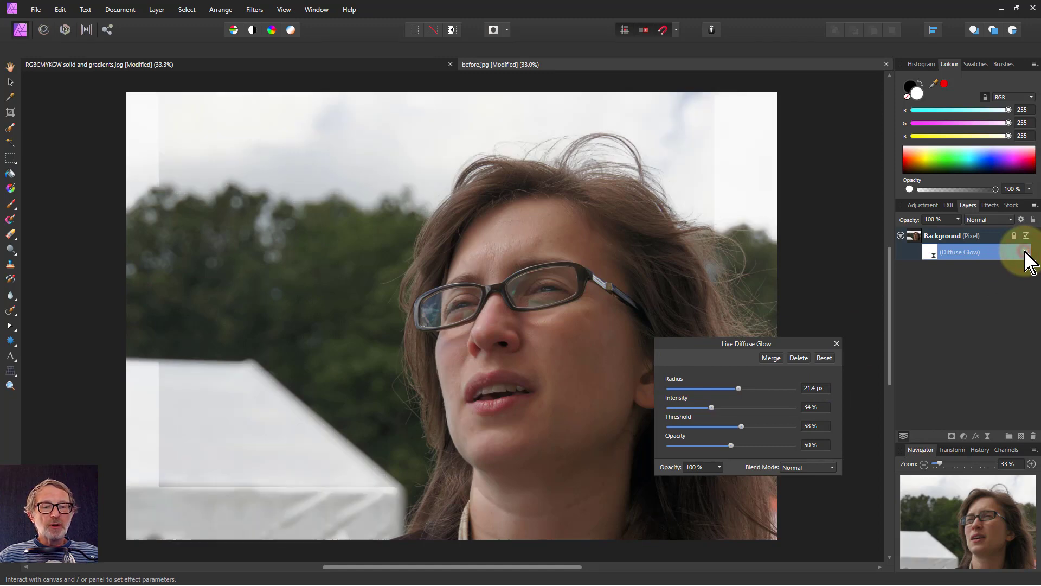
pyautogui.click(1026, 252)
pyautogui.click(1026, 252)
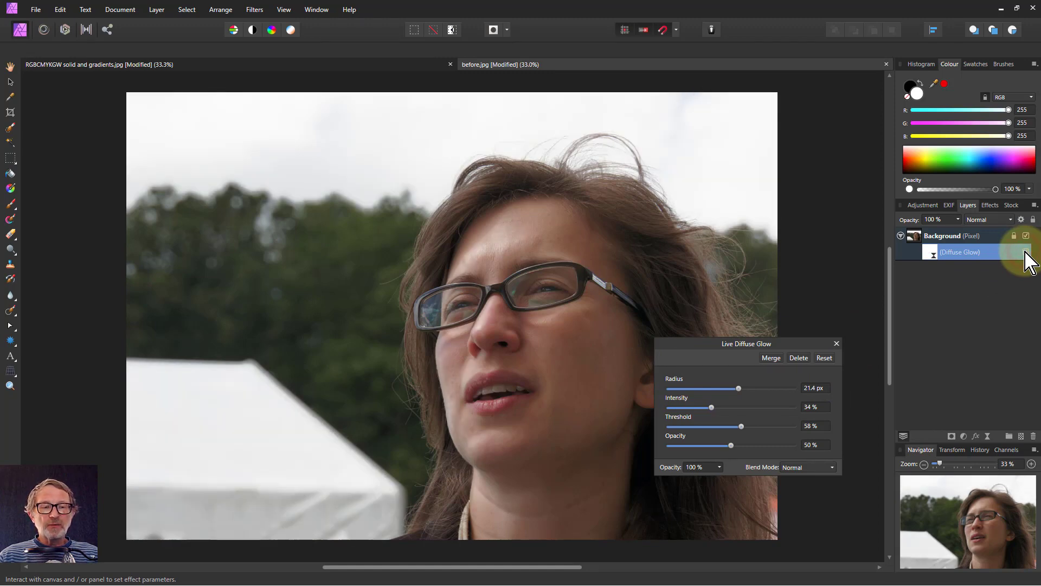